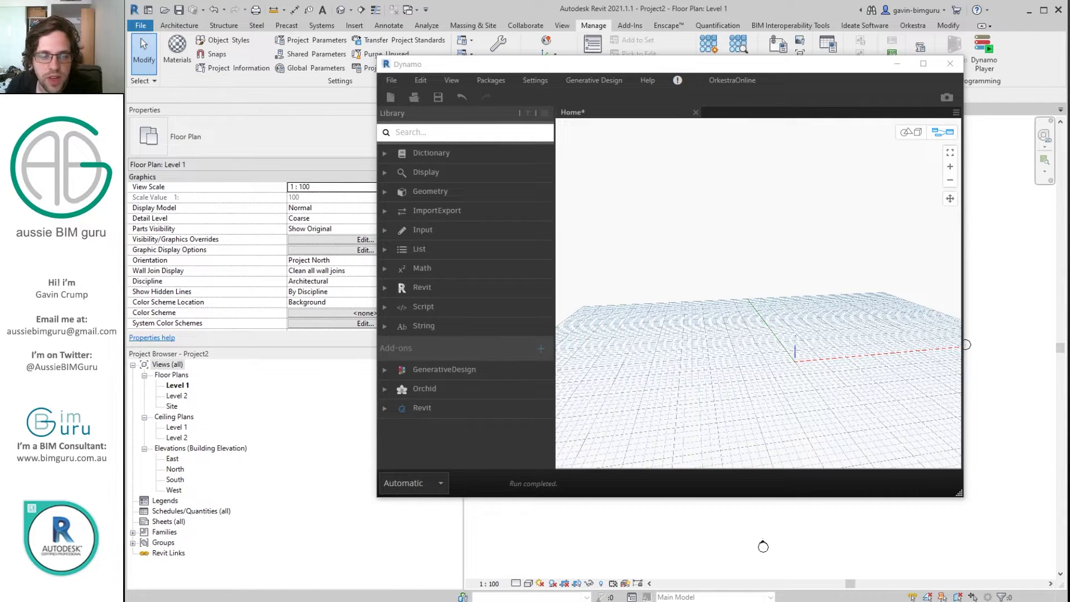
- Expand the Orchid package's About category and add its ReadMe node to the Home workspace
click(457, 389)
click(427, 409)
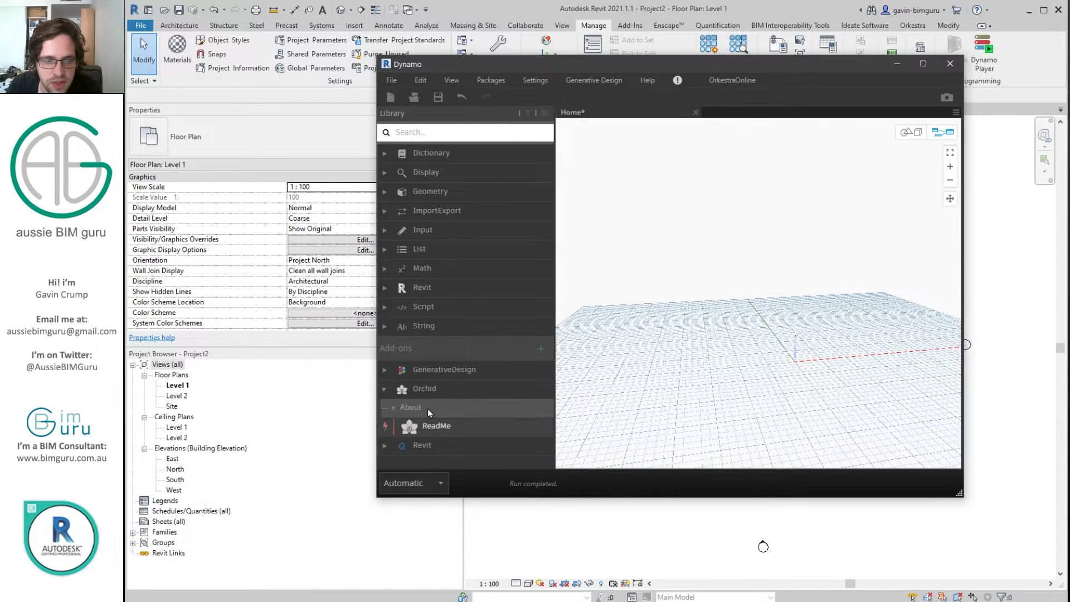
click(474, 424)
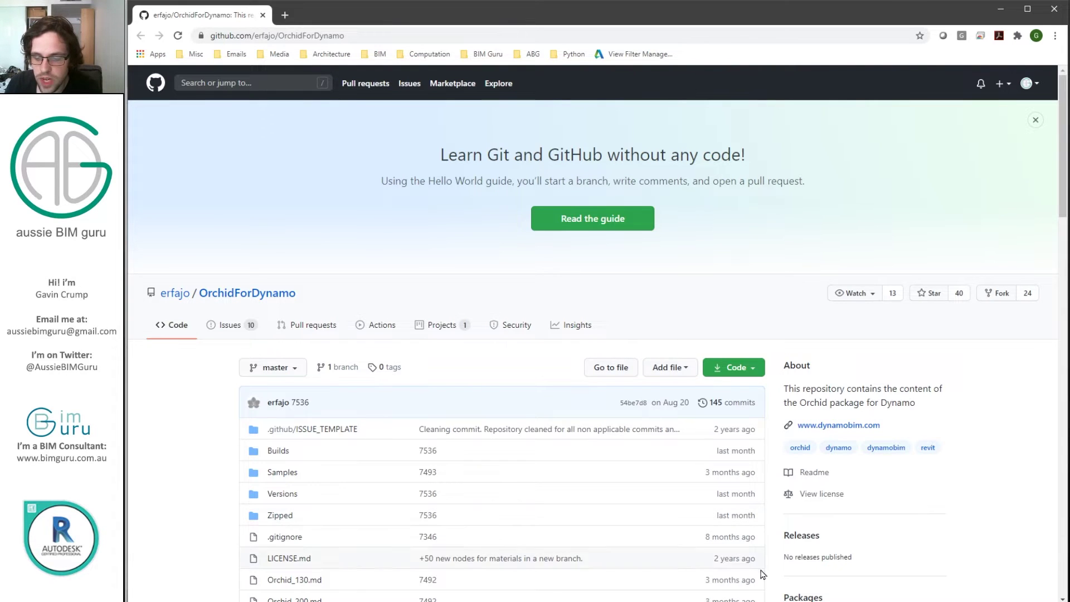
- Download OrchidForDynamo_260.exe from the Builds folder of the OrchidForDynamo GitHub repository
mouse_move(802, 593)
mouse_move(850, 575)
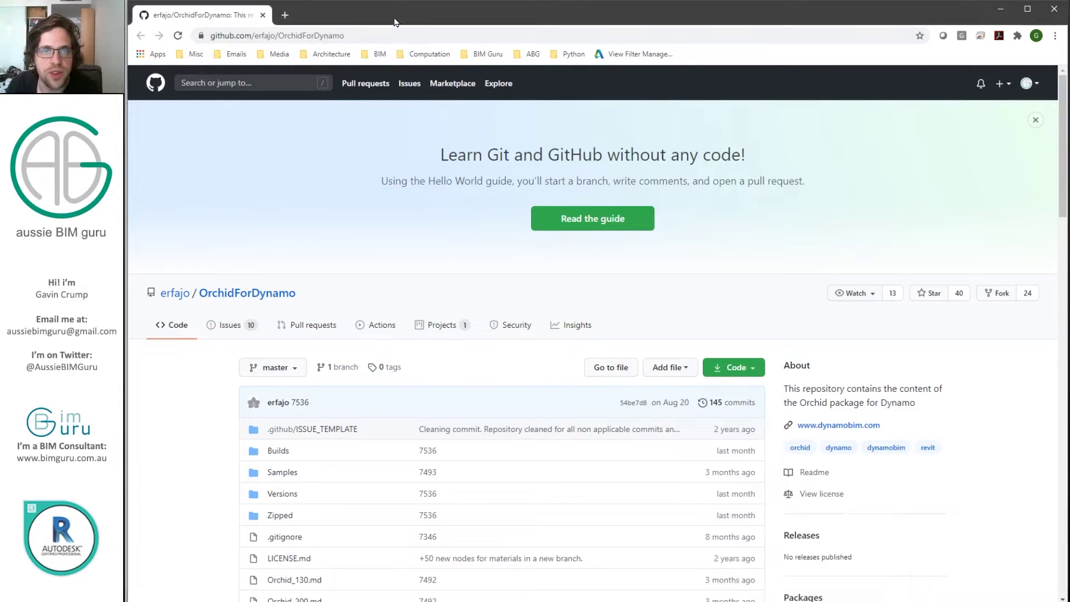
scroll(268, 203, down, 2)
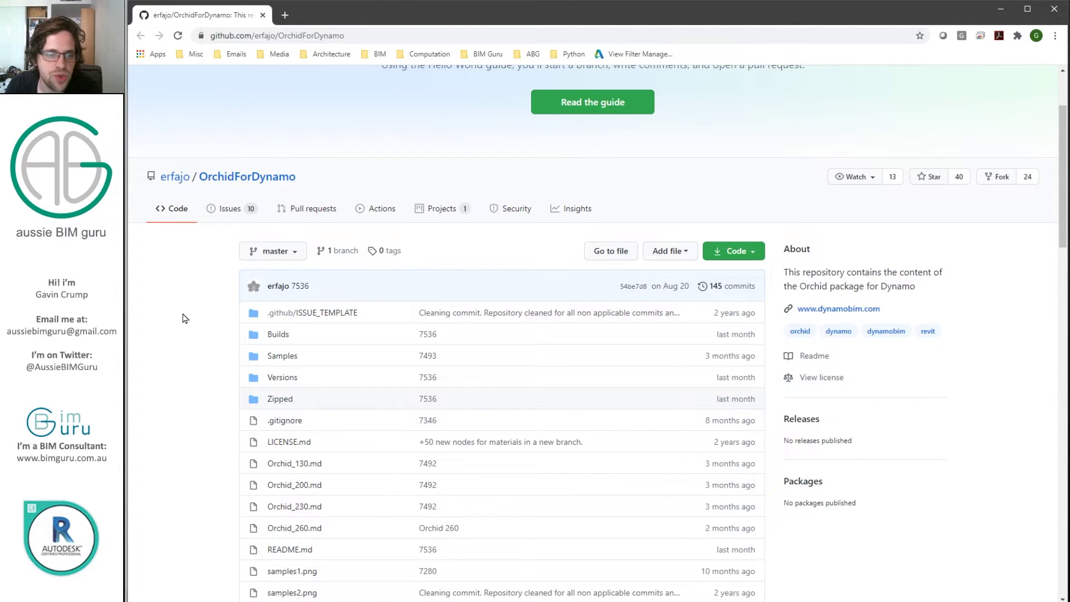
click(278, 336)
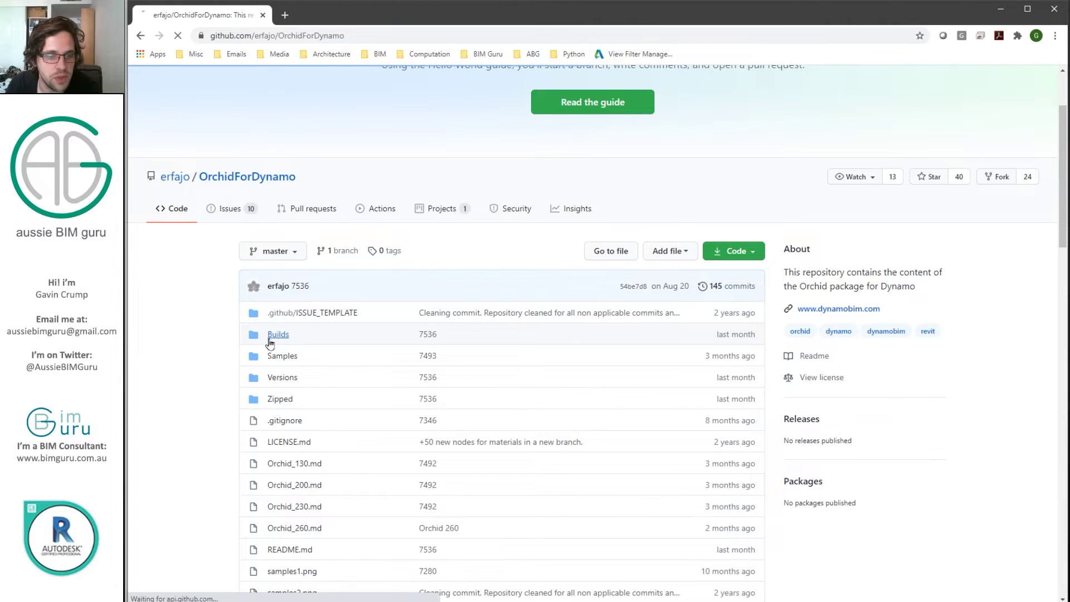
scroll(207, 399, down, 1)
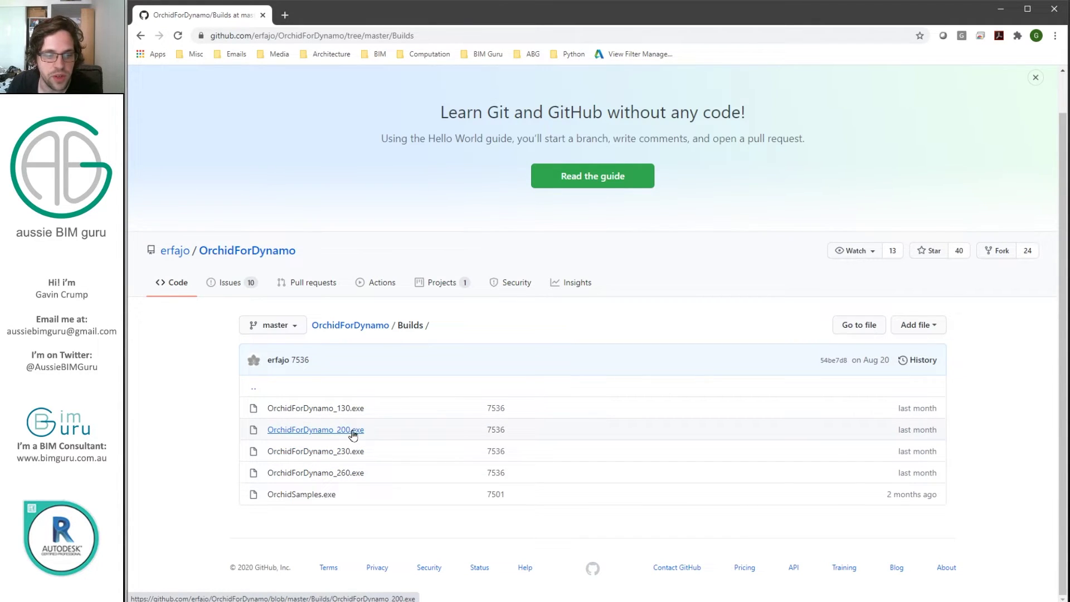
click(325, 473)
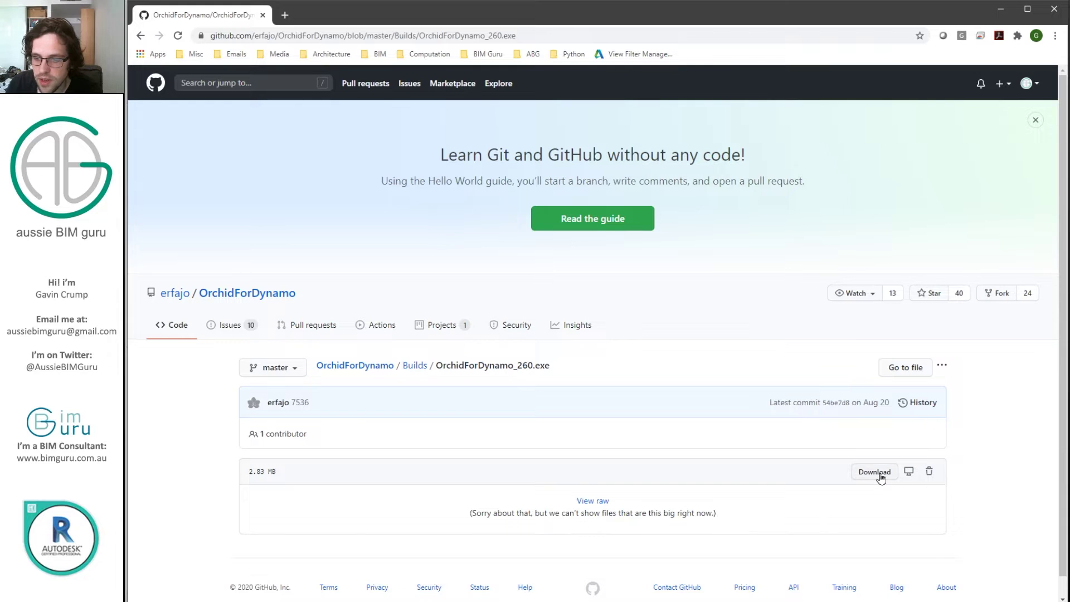
click(875, 472)
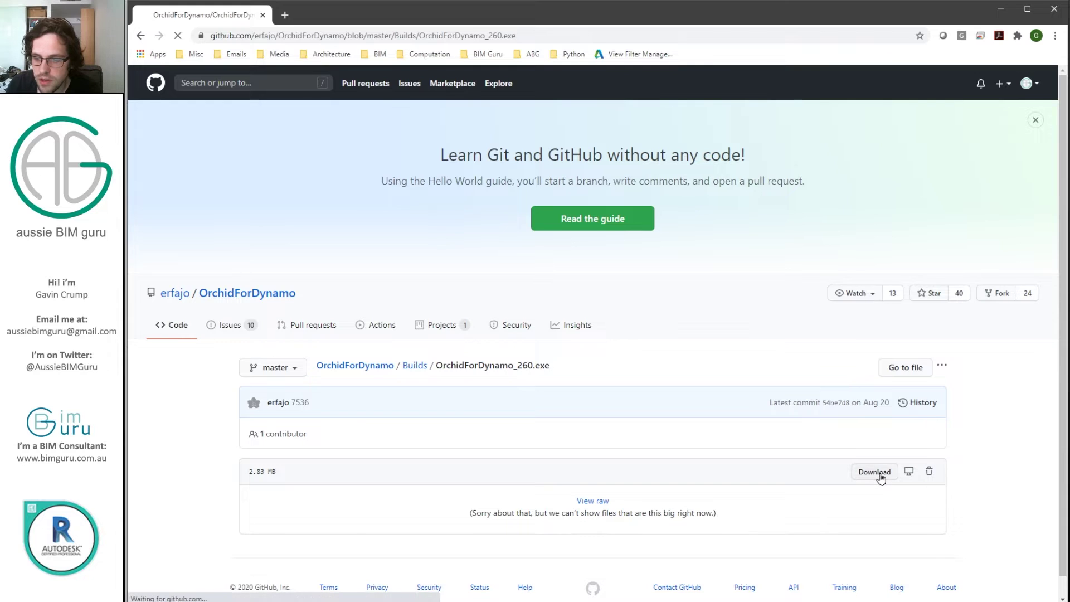
- Return to the repository's Builds folder and download OrchidSamples.exe
click(419, 365)
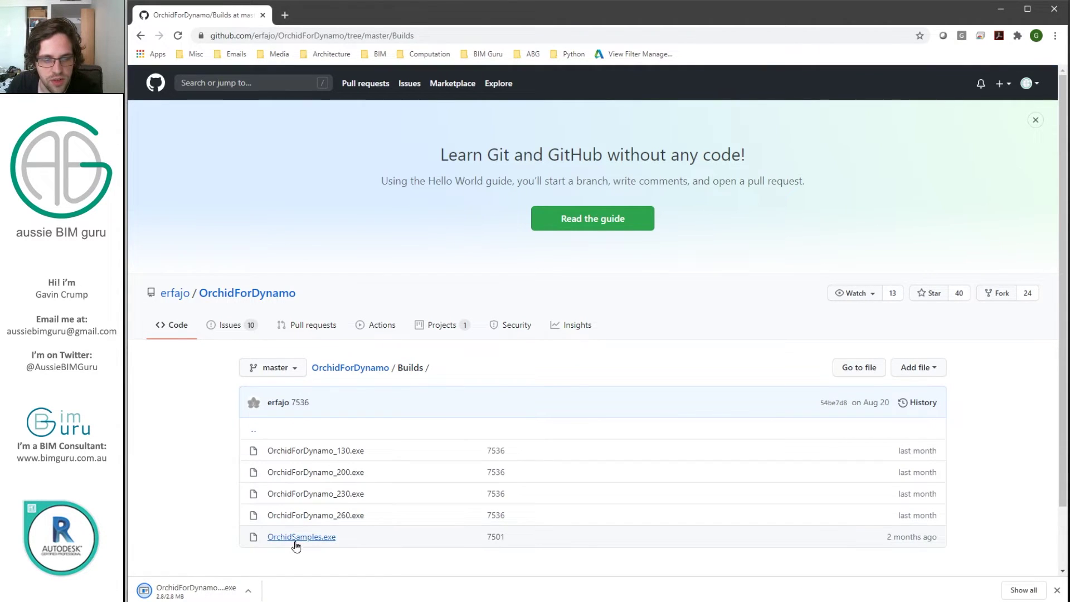
click(294, 538)
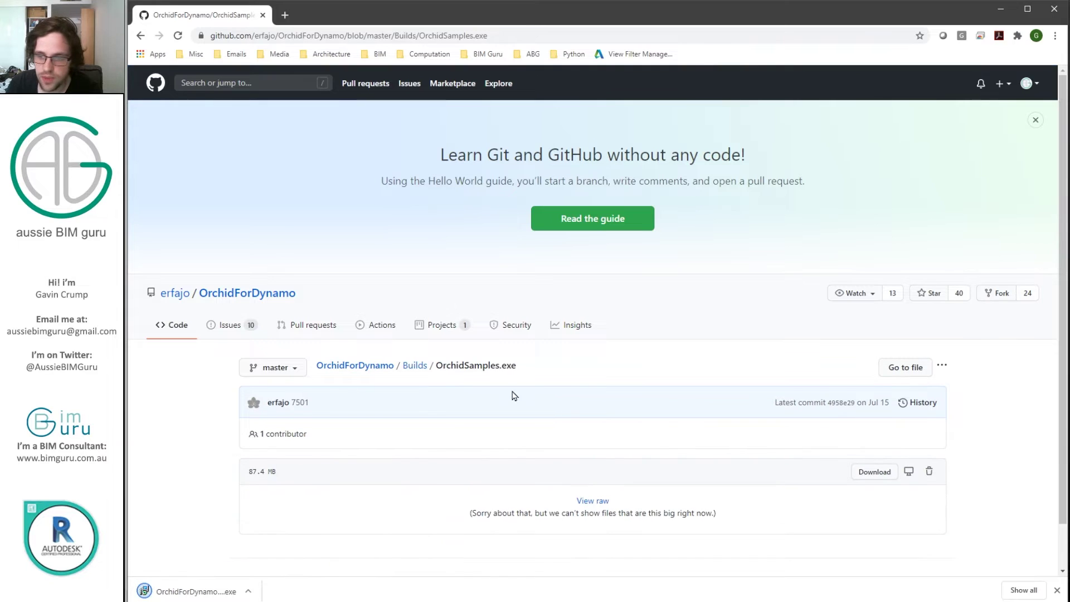
click(876, 472)
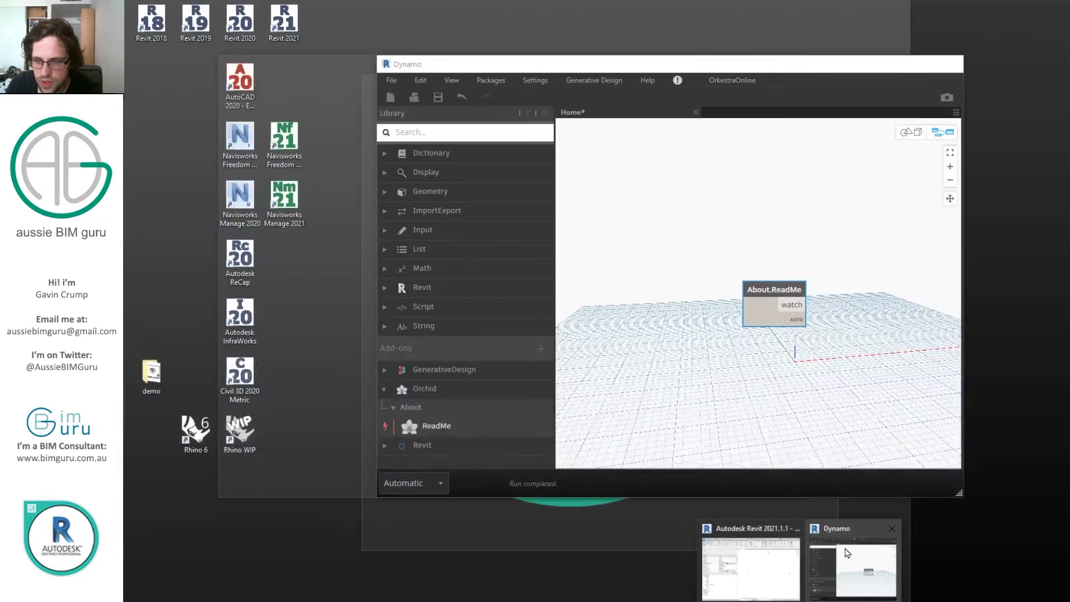
- Switch to Dynamo and close it without saving the Home workspace changes
click(824, 531)
click(949, 63)
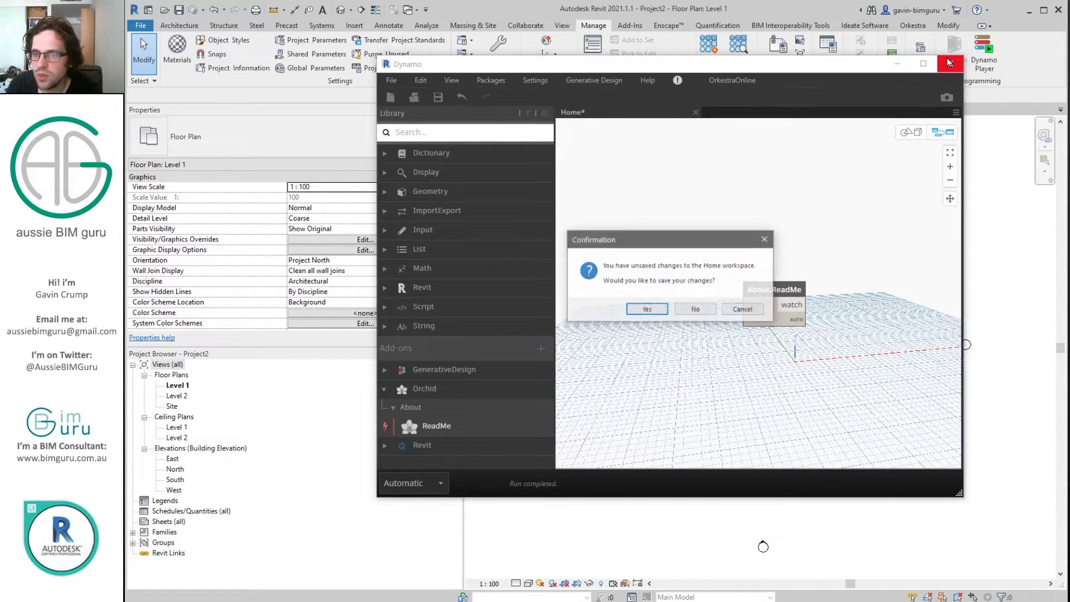
click(696, 310)
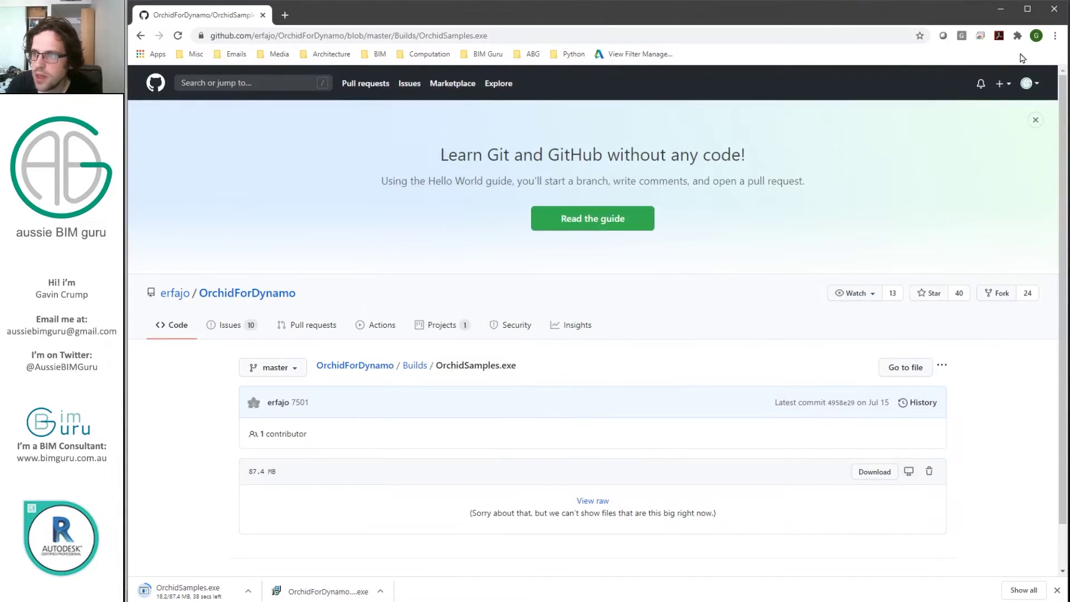
- Minimize the browser and close Revit without saving changes to Project2
click(1001, 8)
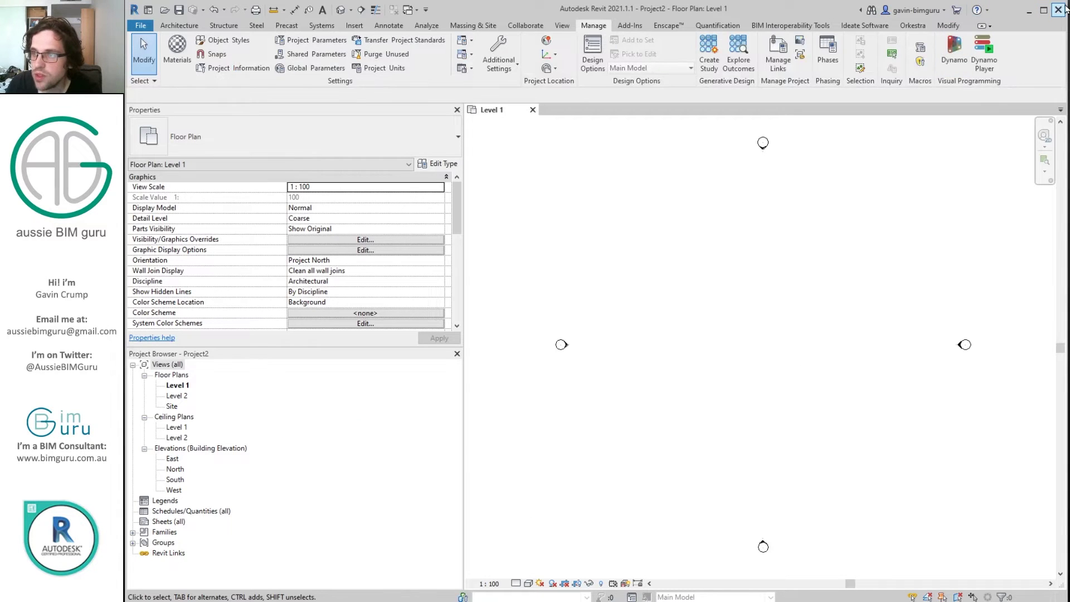
click(1058, 9)
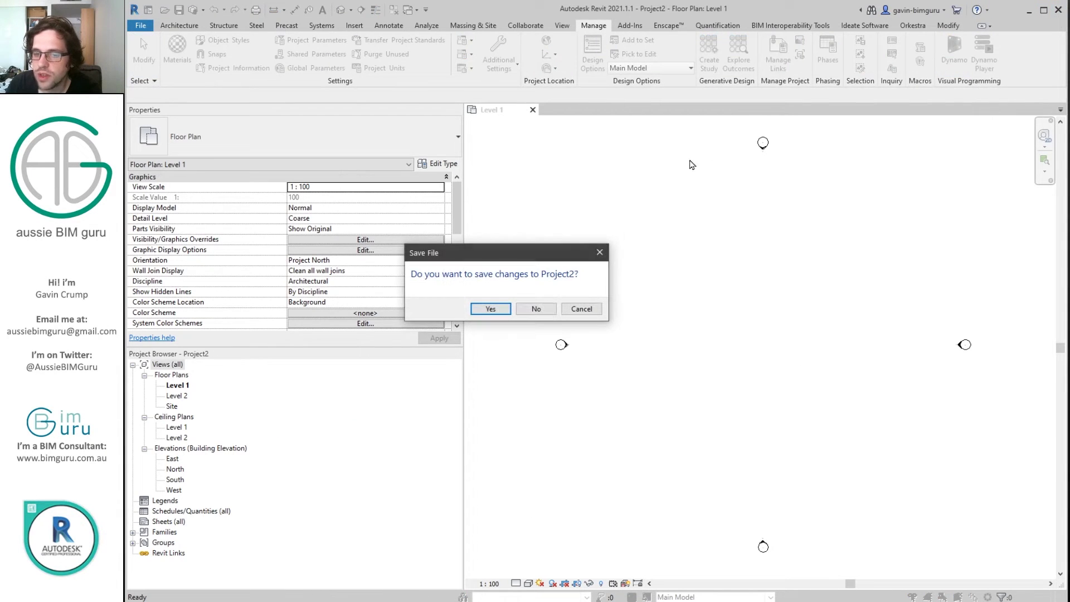
click(536, 308)
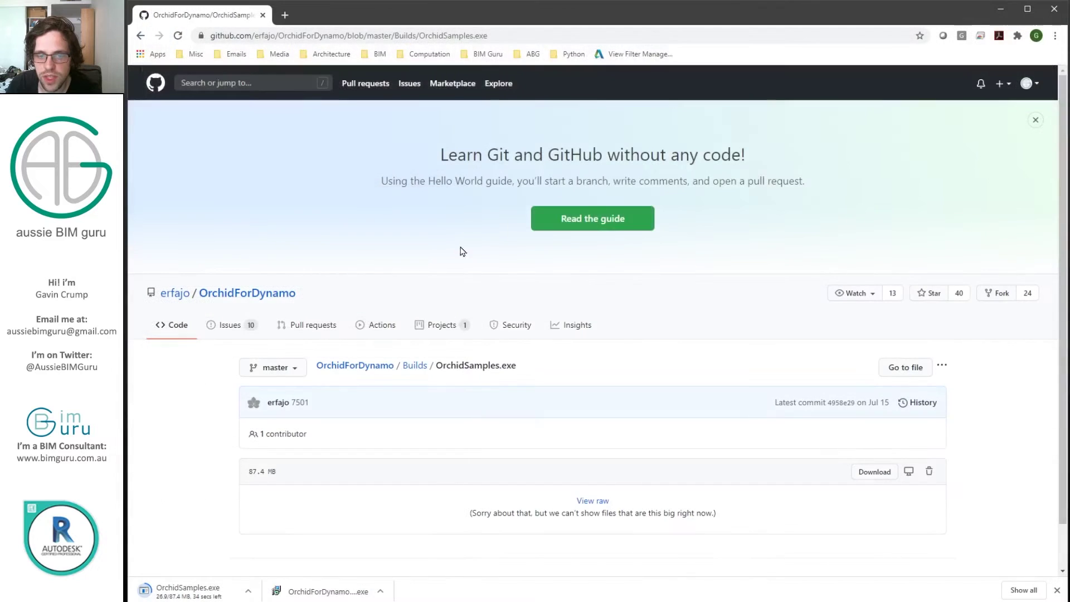
- Run the downloaded OrchidForDynamo_260.exe despite the SmartScreen block and install Orchid for Dynamo with English as the setup language
click(329, 592)
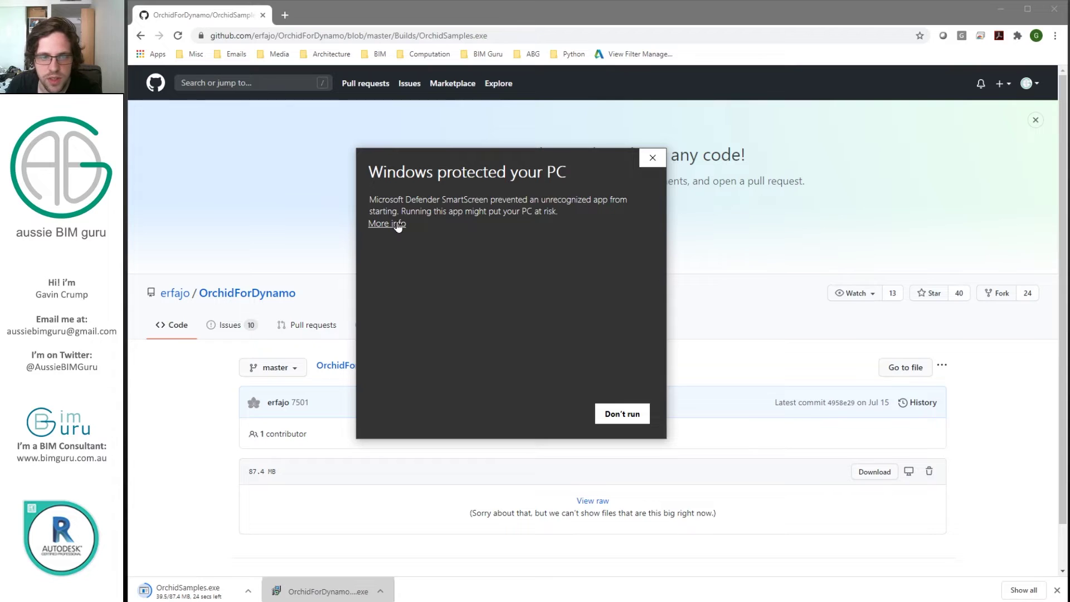
click(398, 224)
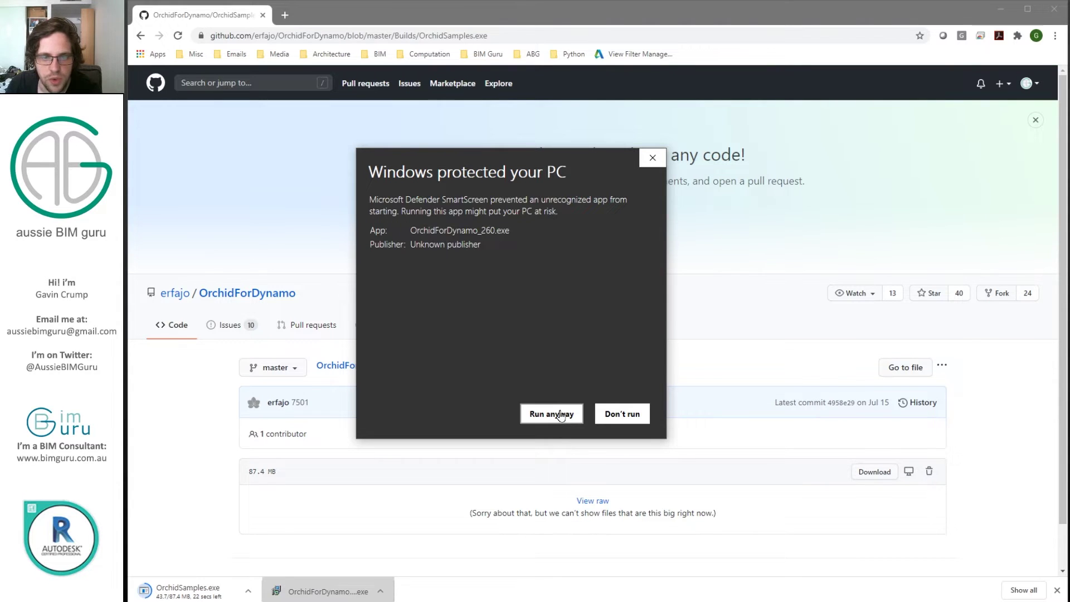
click(560, 415)
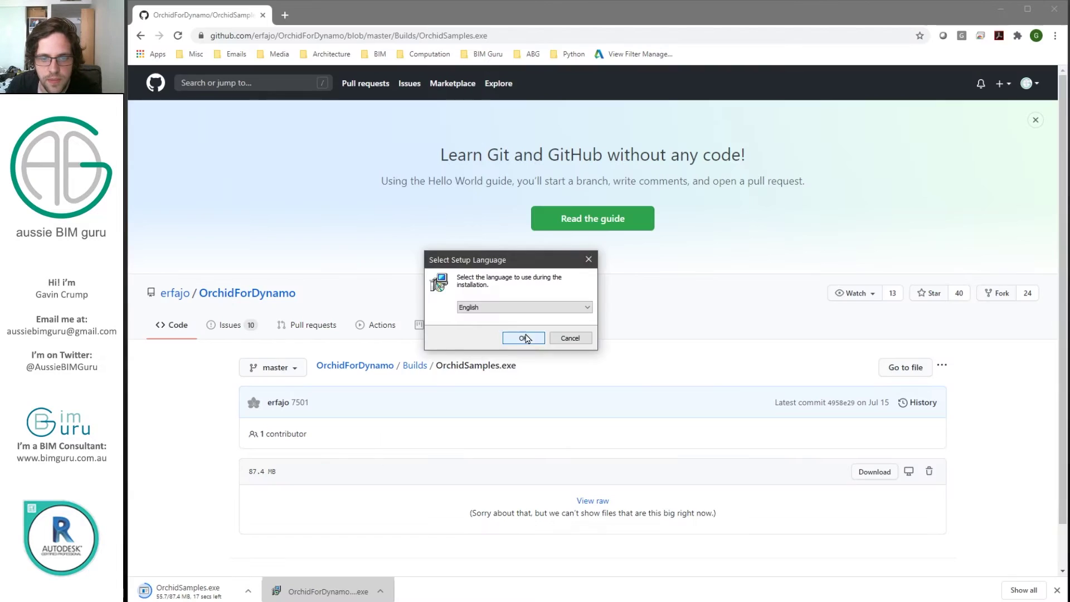
click(523, 337)
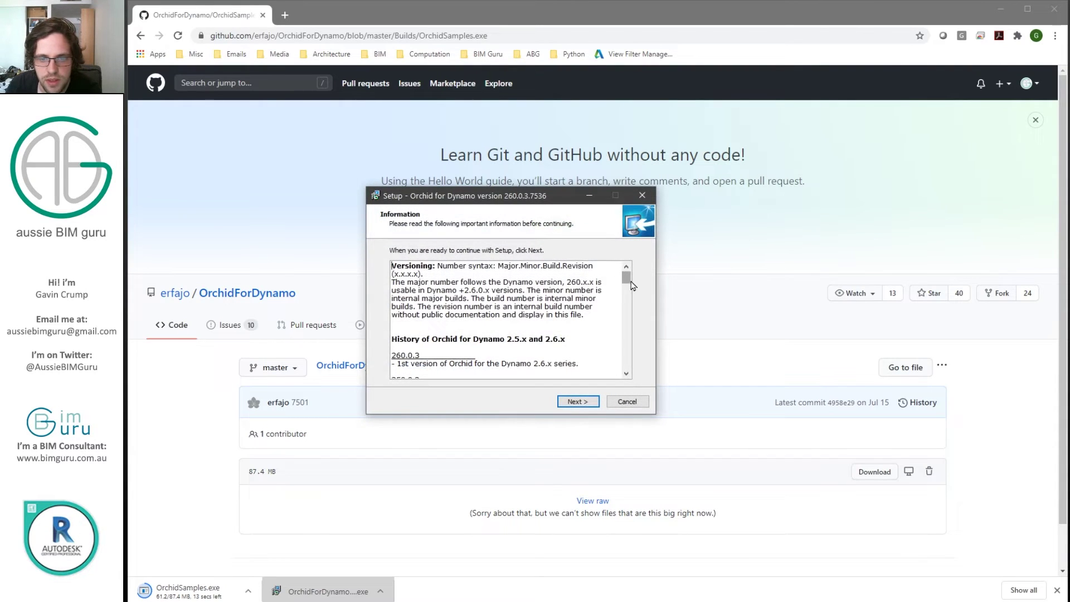
drag(630, 282, 630, 379)
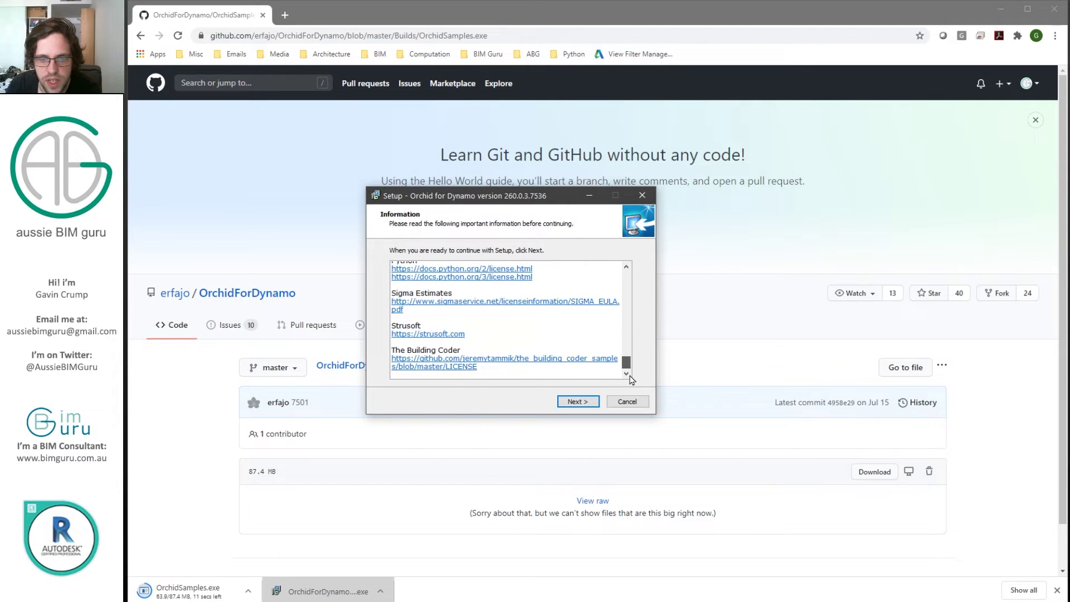
click(571, 401)
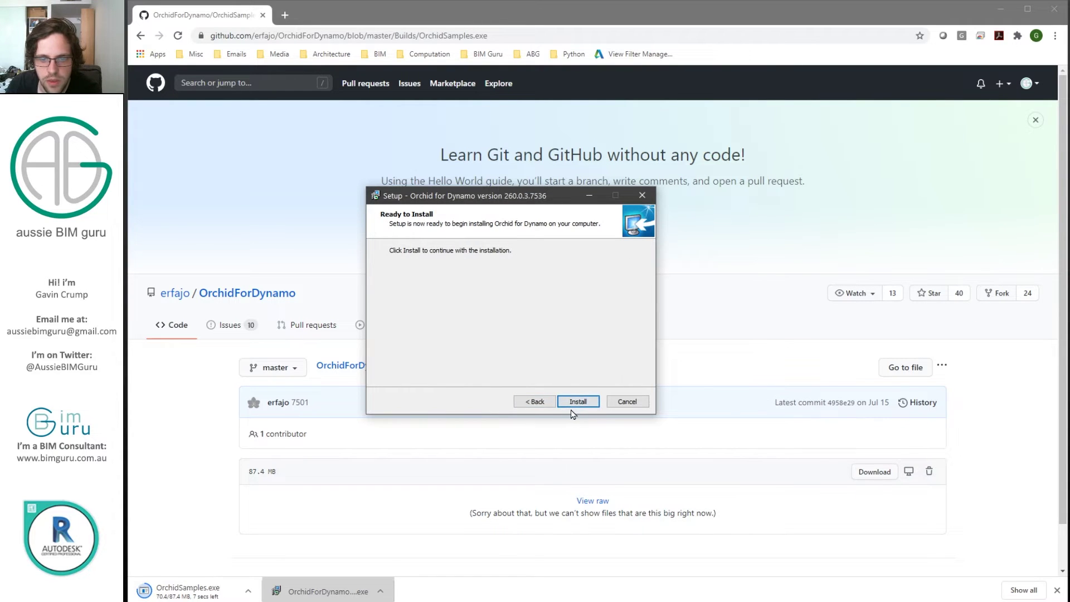
click(577, 405)
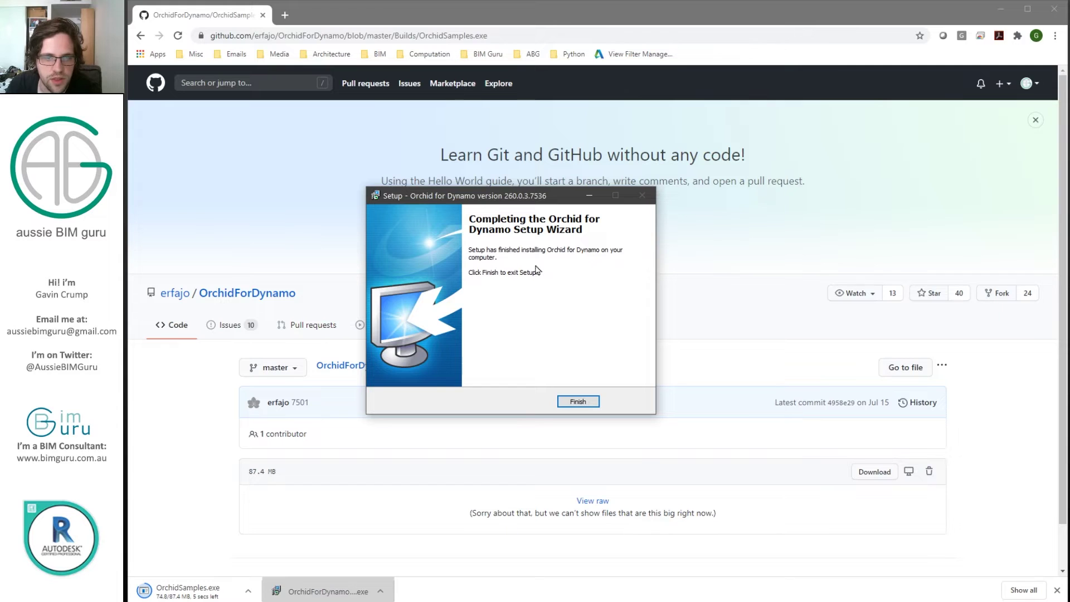
click(578, 402)
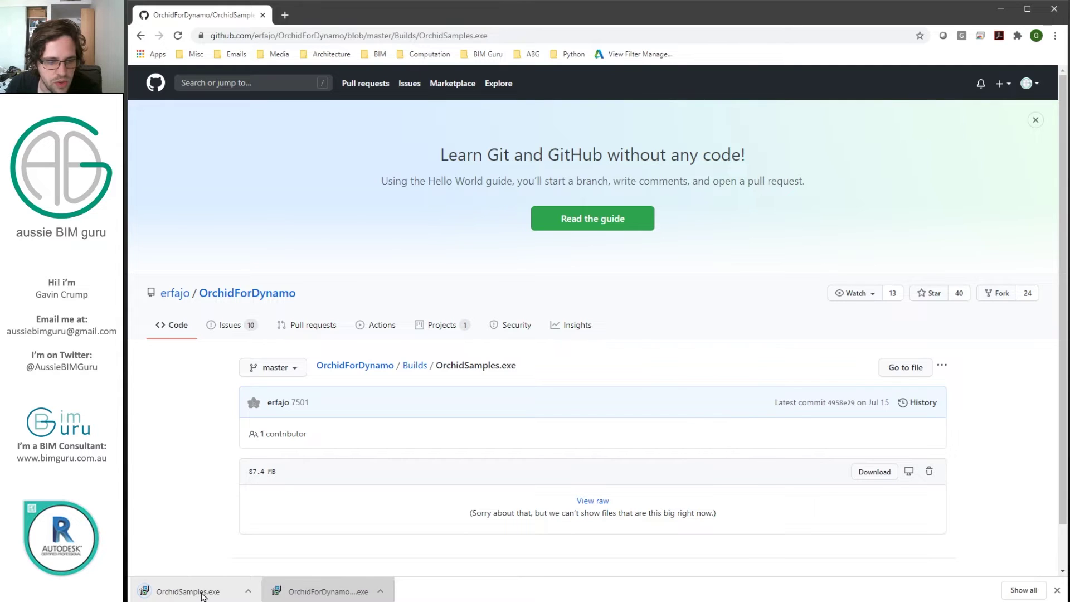
- Run OrchidSamples.exe despite the SmartScreen block and set it to install Samples 2.x.x into the existing Orchid Samples folder in Documents
click(203, 592)
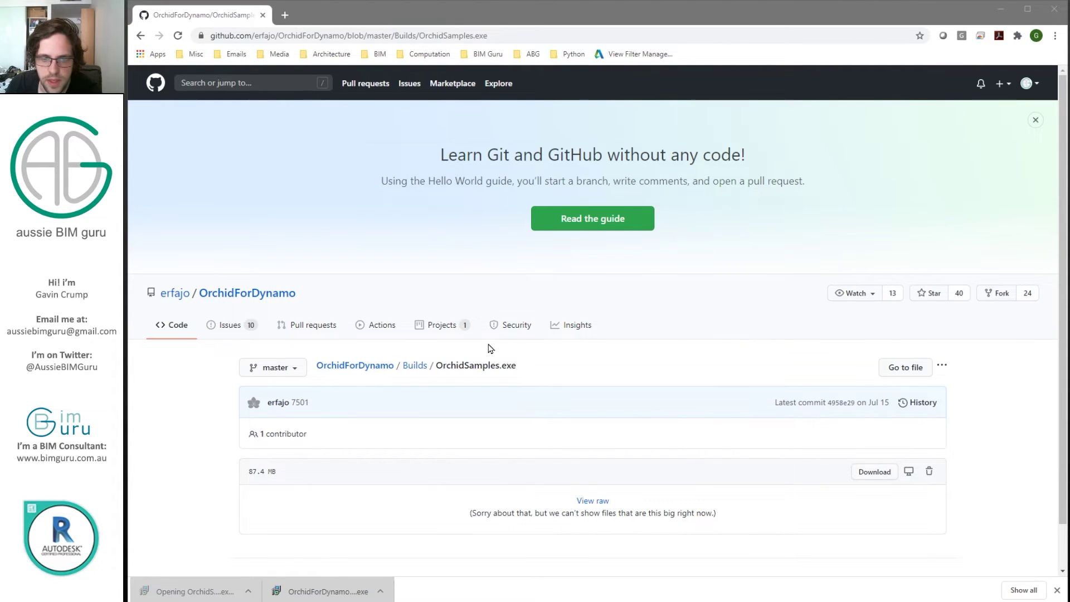
click(383, 223)
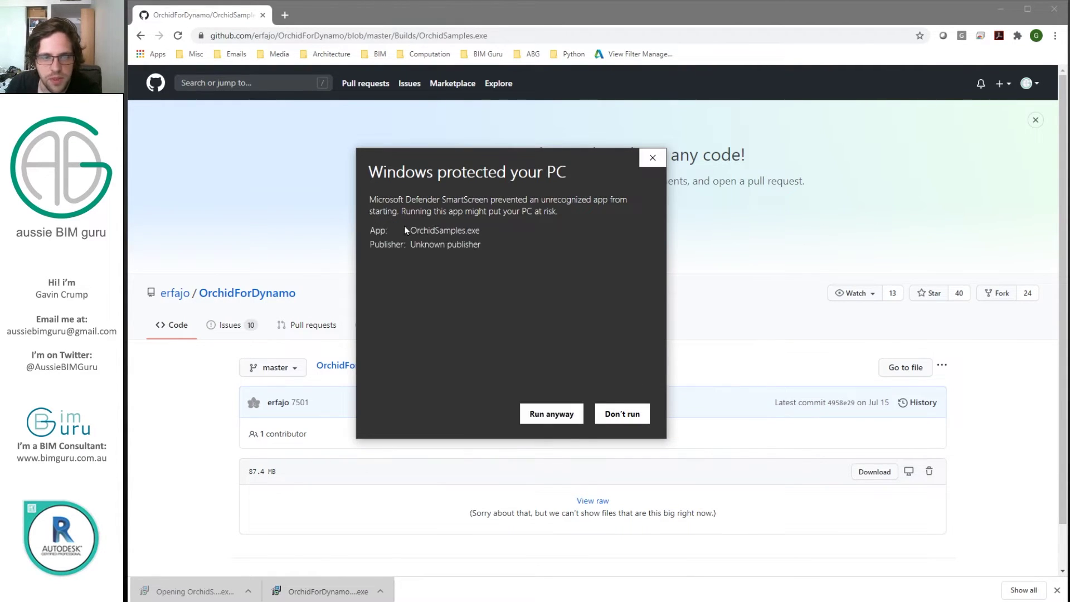
click(549, 414)
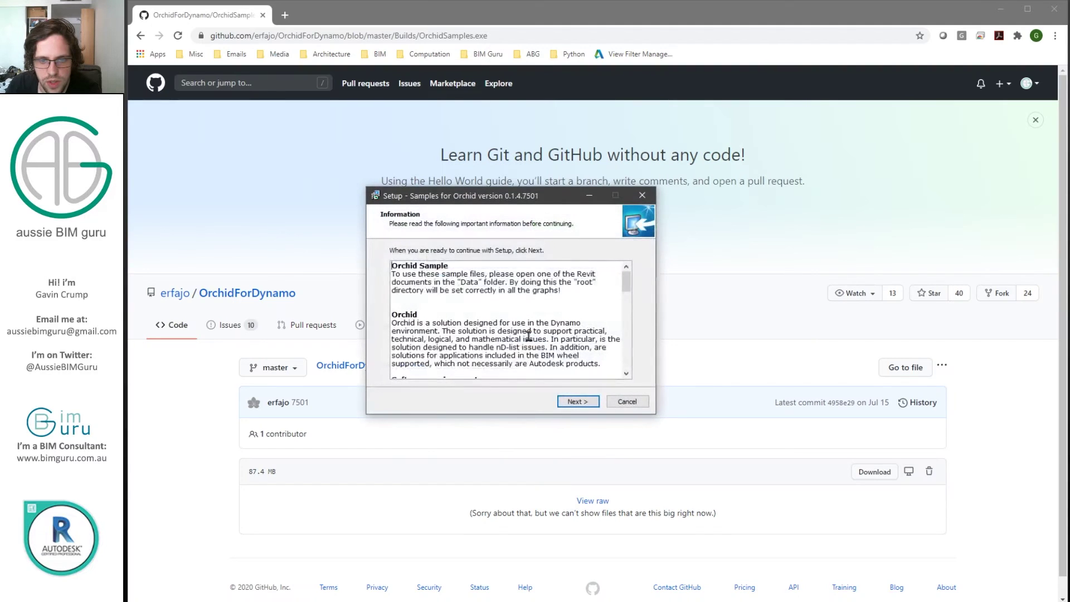
click(574, 401)
click(585, 405)
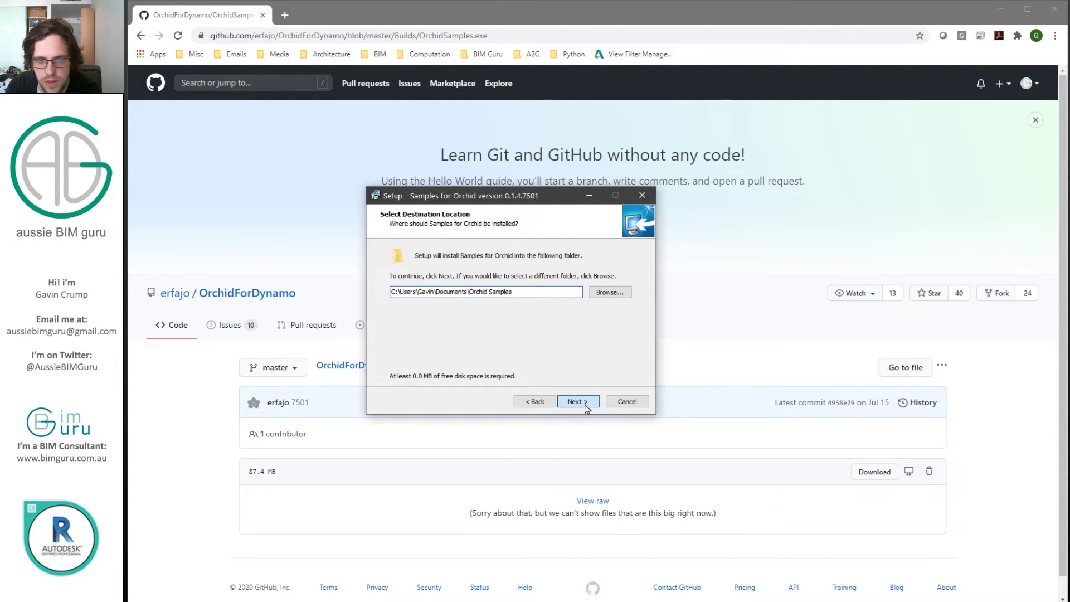
click(443, 292)
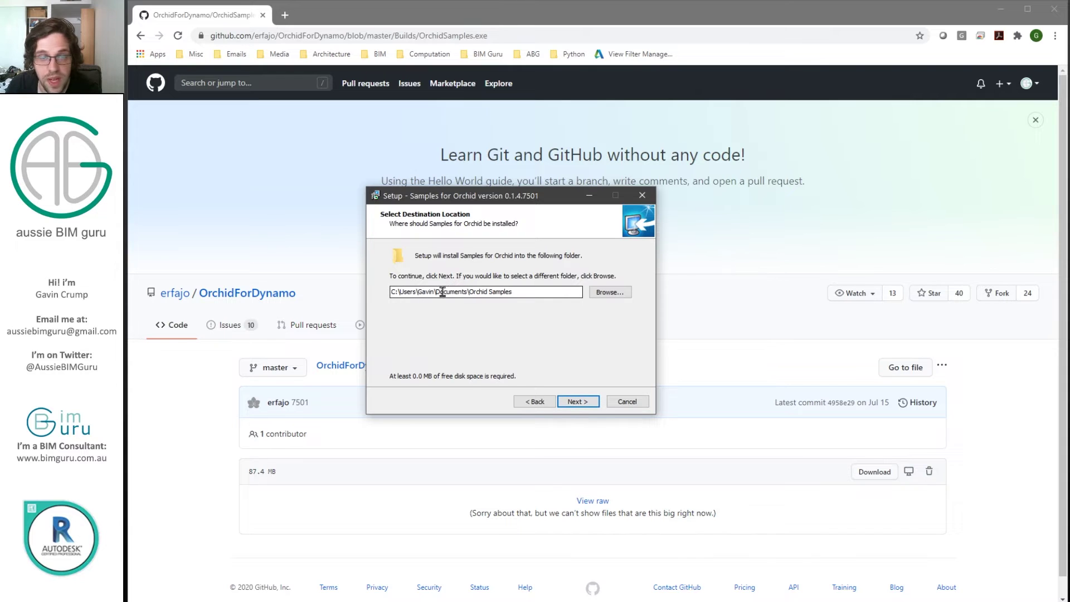
click(574, 402)
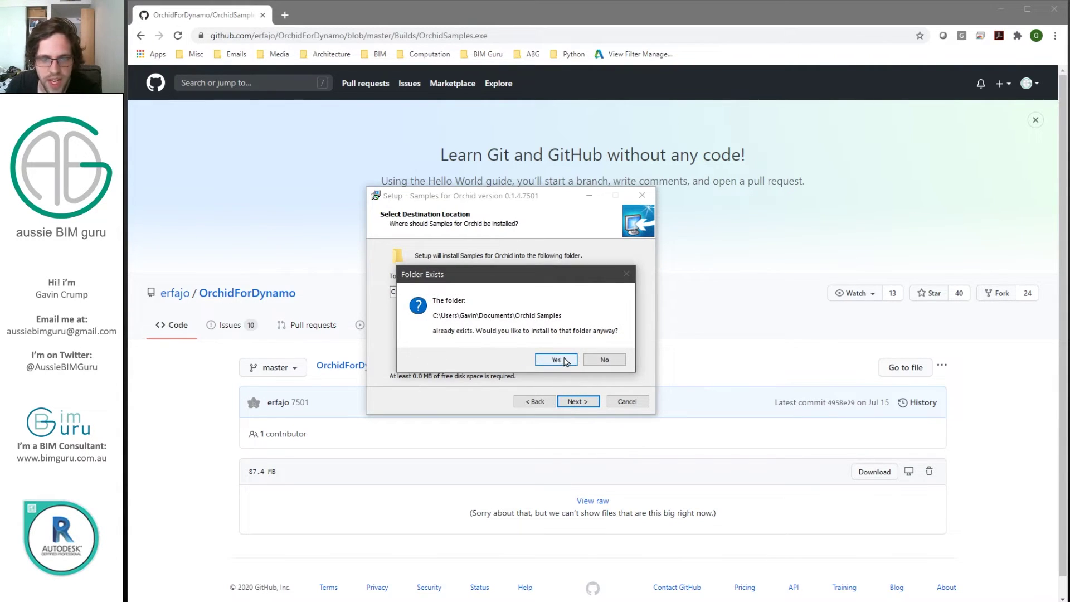
click(560, 360)
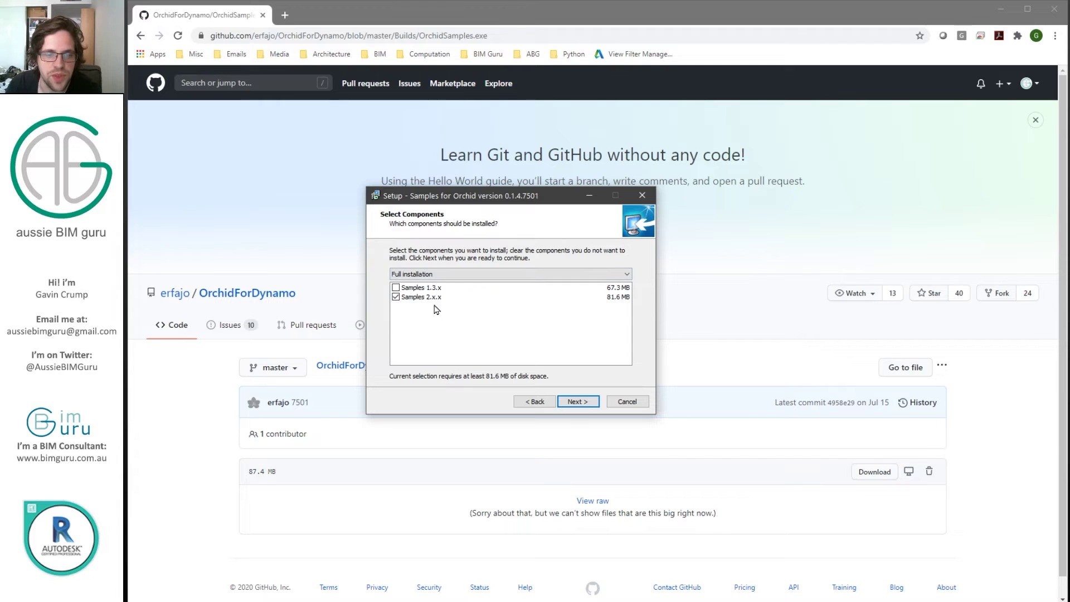
click(577, 401)
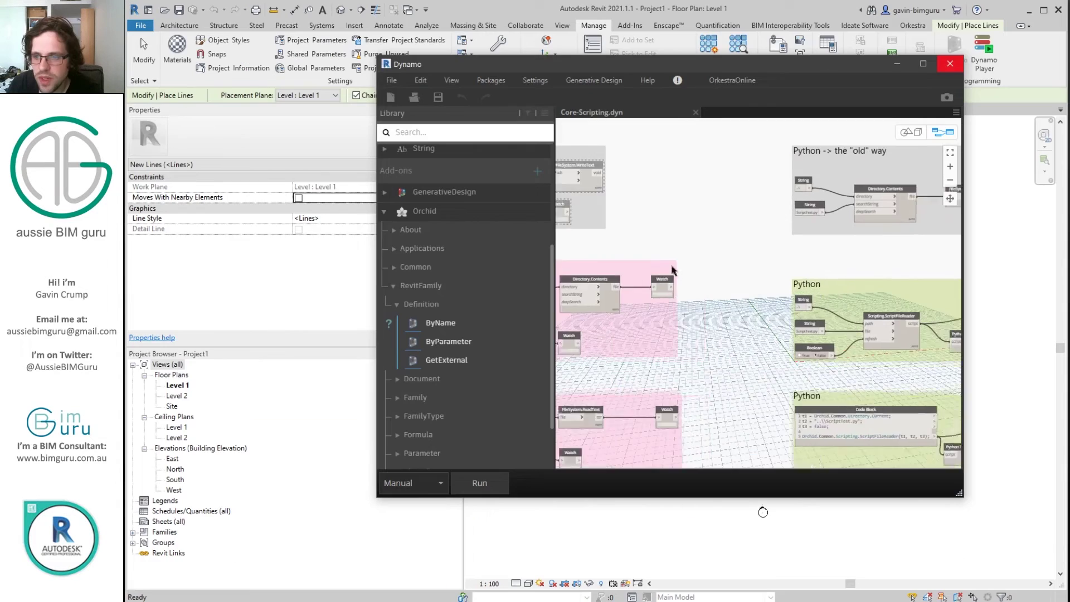
- In Dynamo, look over the Python script reader nodes in the Core-Scripting sample graph and close the graph
scroll(671, 270, right, 5)
scroll(672, 271, down, 2)
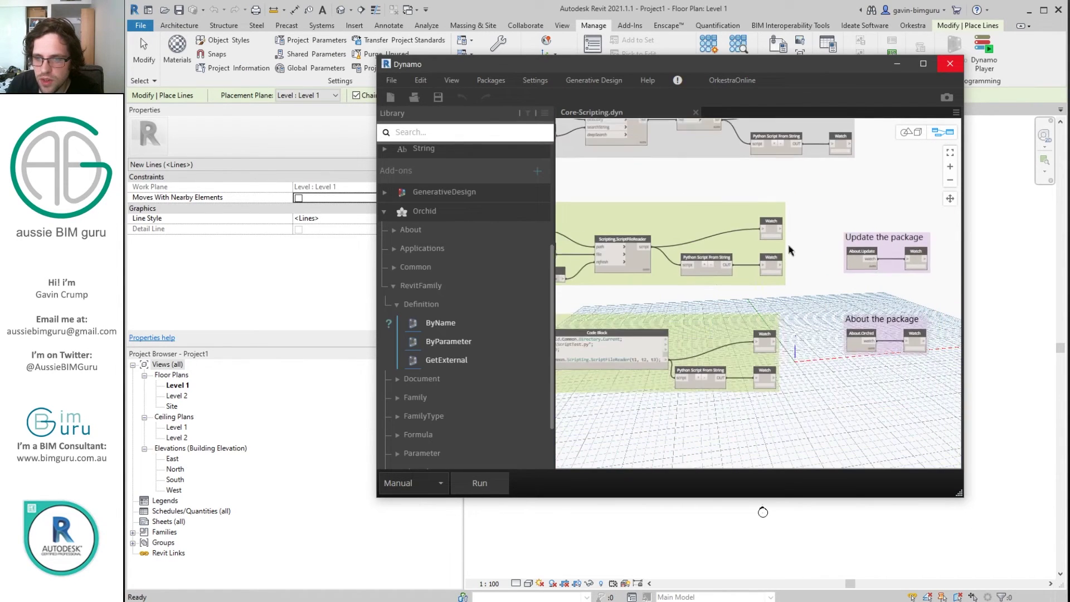
scroll(790, 250, up, 4)
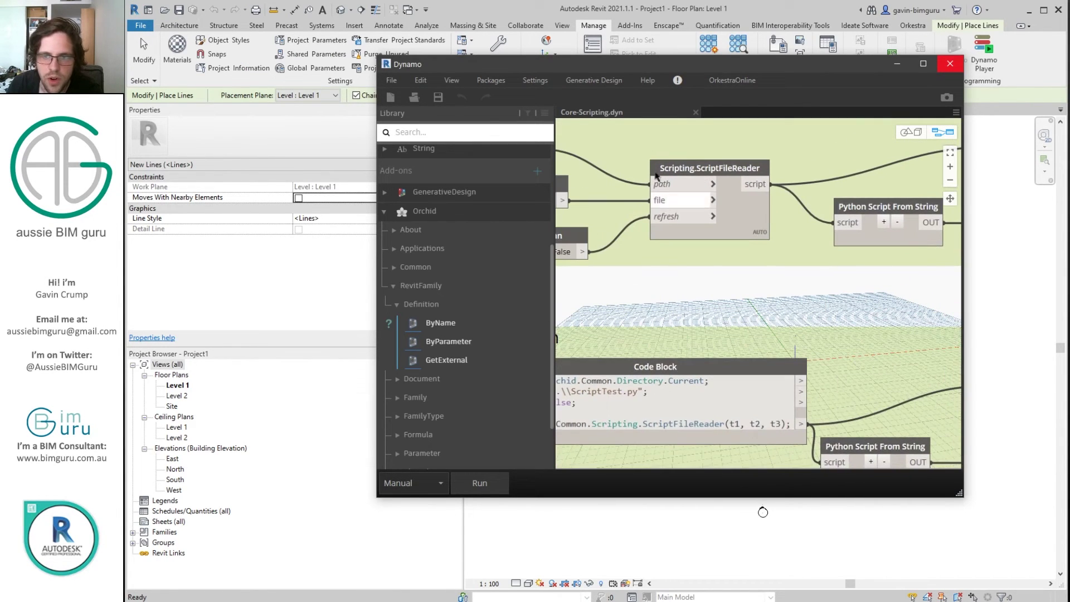
click(696, 112)
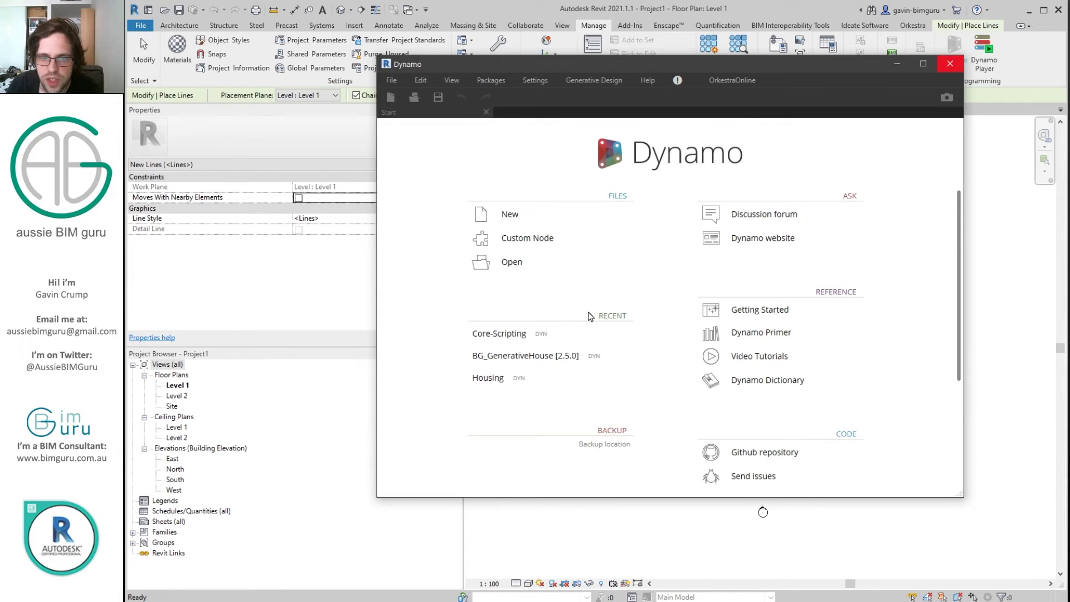
- In a new graph, examine Orchid's RevitProject node categories in the library, including Filters, Parameters, ProjectParameter and SharedParameter
click(437, 300)
click(435, 282)
click(439, 249)
click(454, 346)
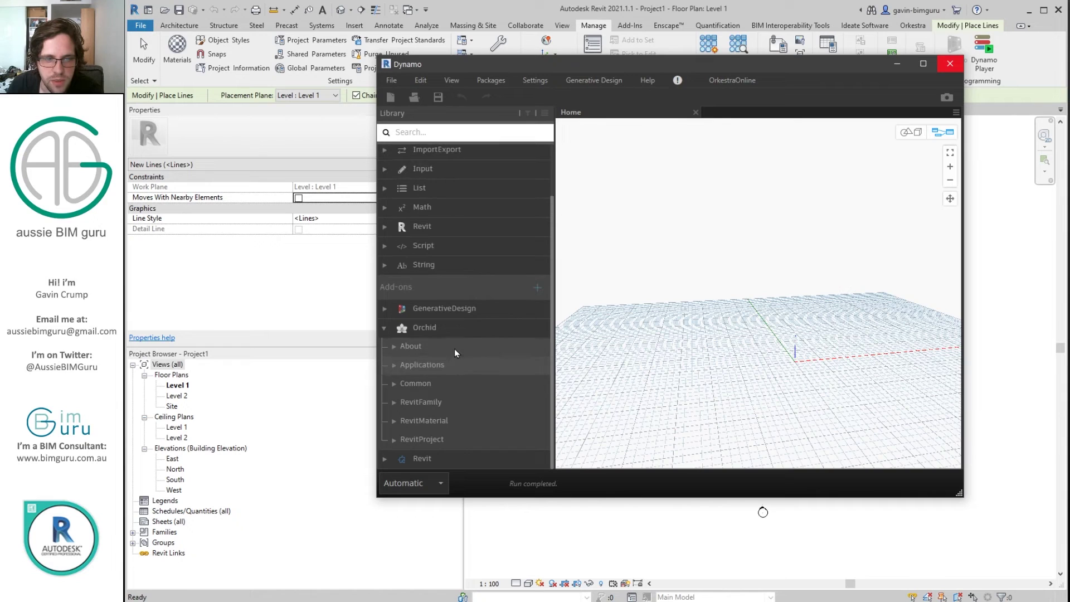
click(443, 440)
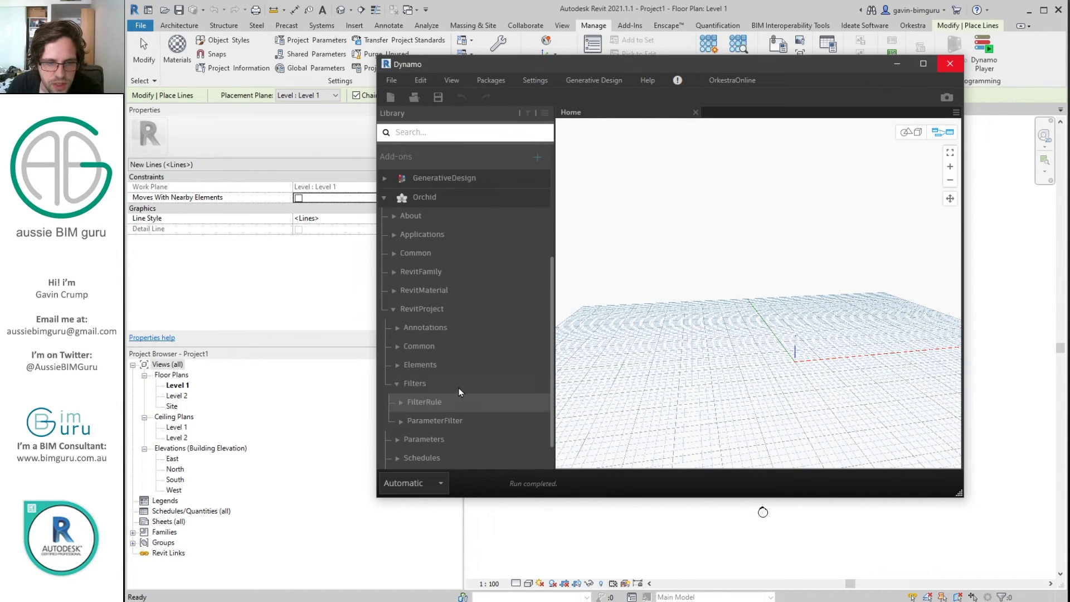
click(464, 402)
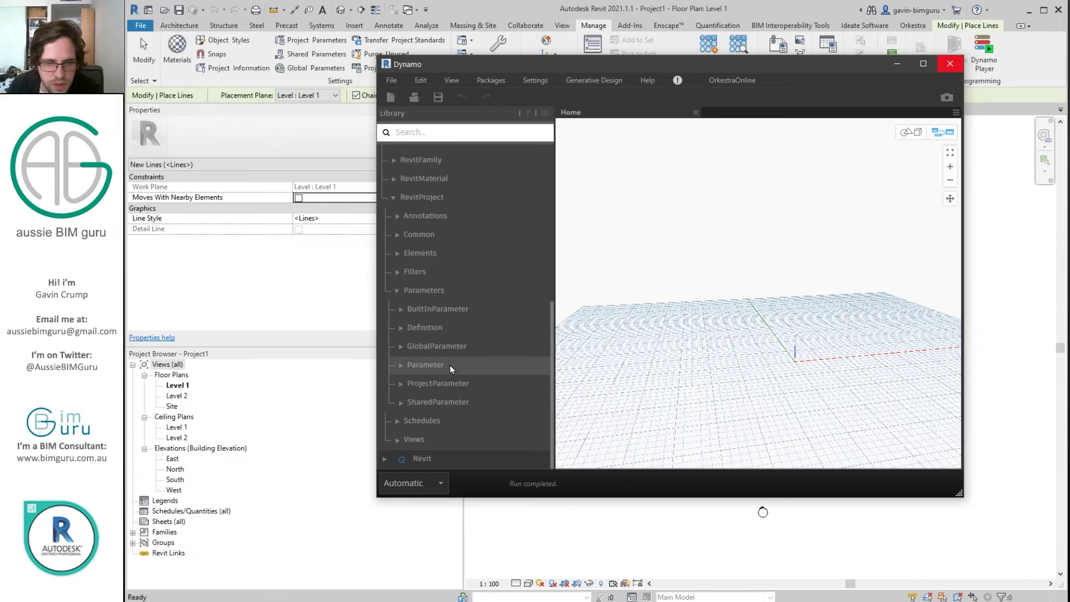
click(450, 365)
click(462, 400)
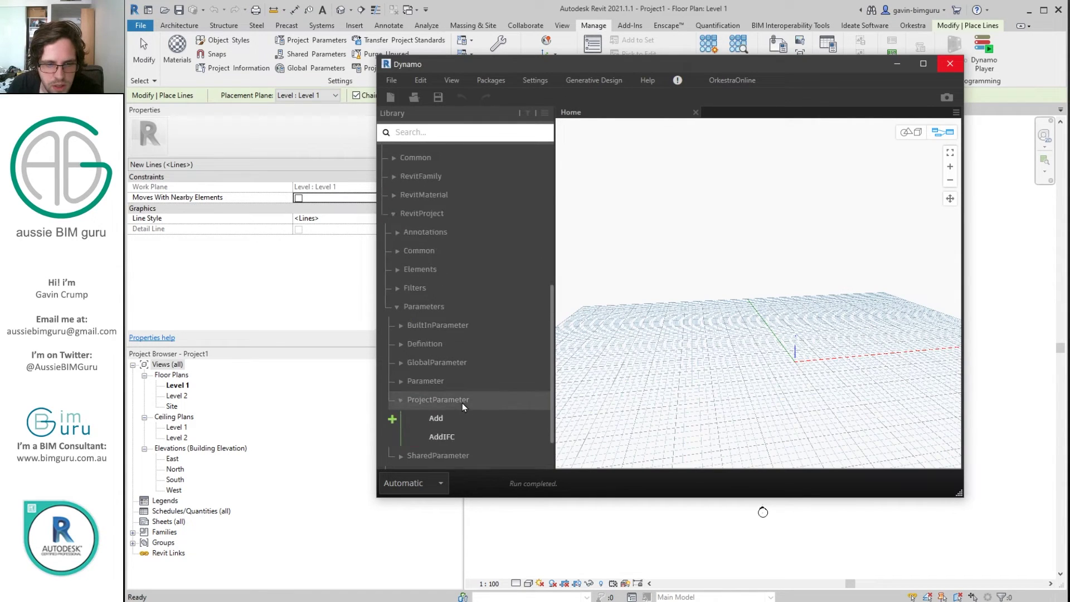
click(473, 401)
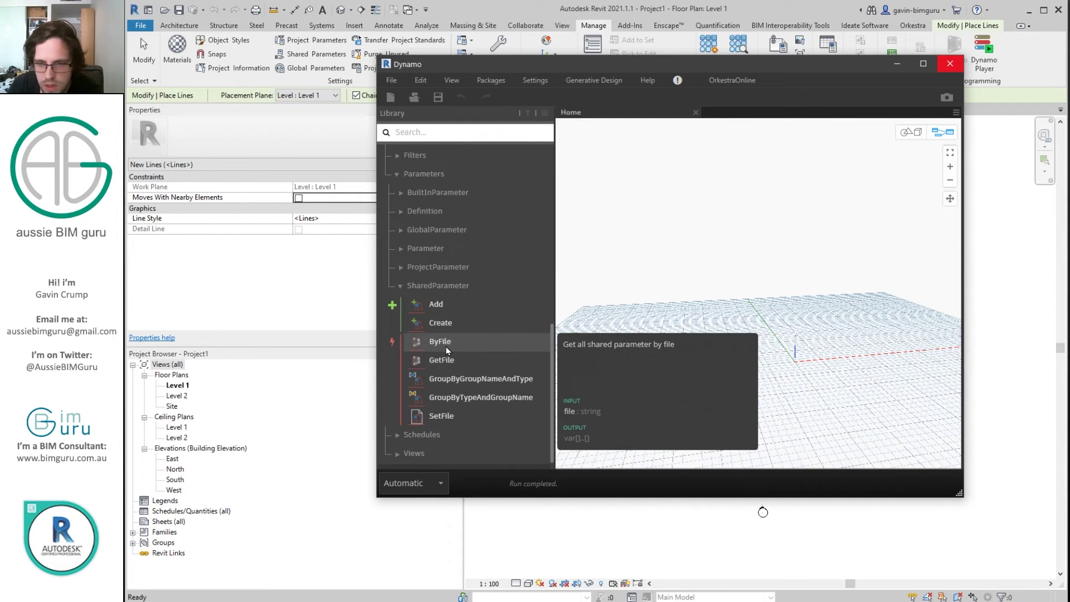
- Place Orchid's SharedParameter.ByFile node in the graph, reposition it and delete it
click(446, 349)
drag(758, 368, 715, 252)
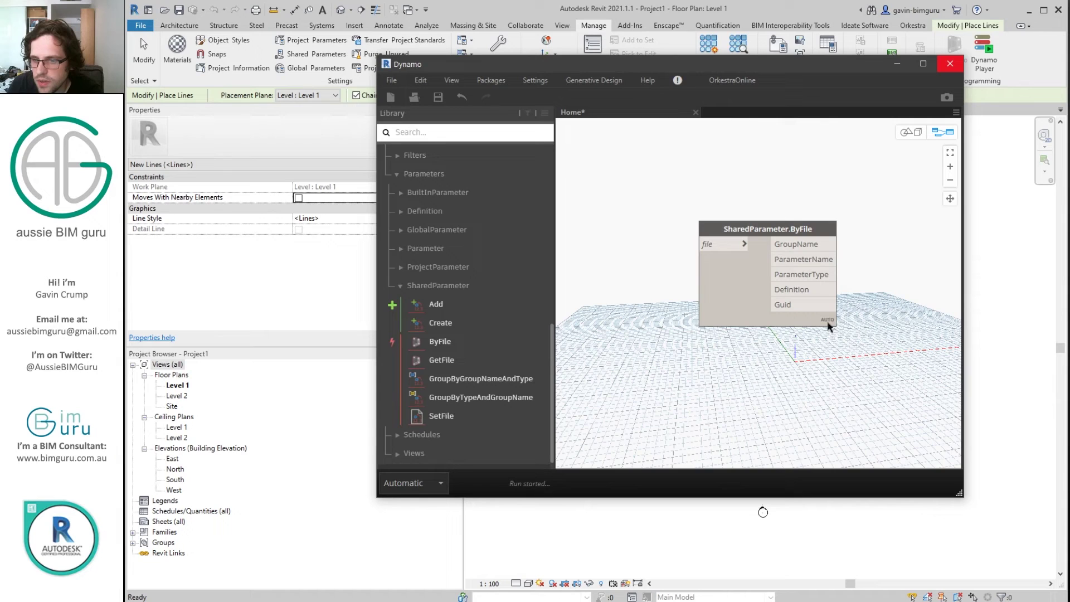
click(829, 326)
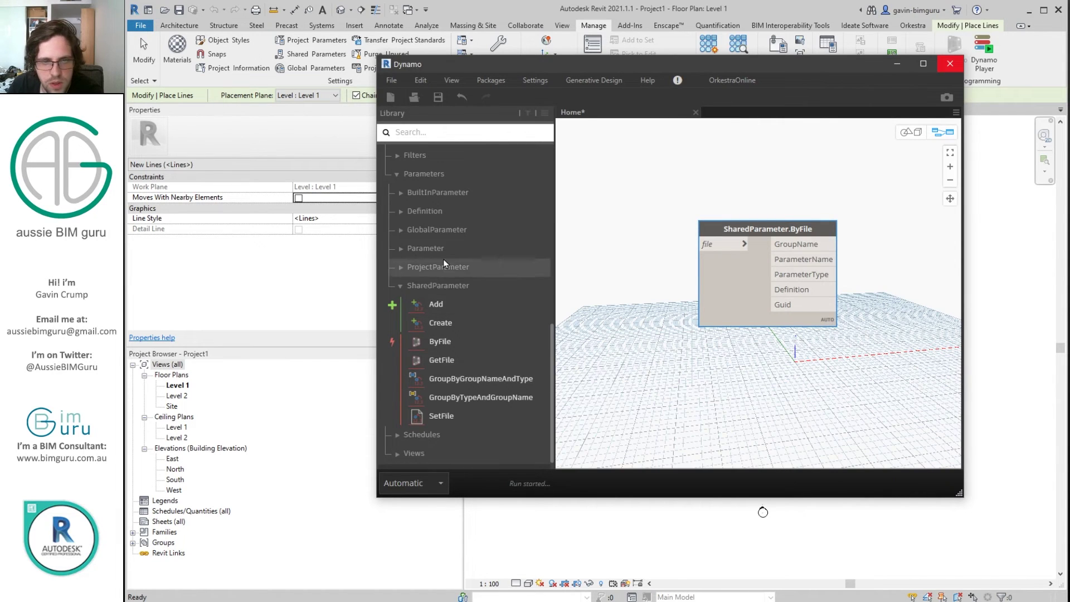
drag(792, 187, 737, 321)
key(Delete)
- Search the nodes for "current", add a Document.Current node to the graph, and give Revit focus so the pending run can proceed
right_click(669, 207)
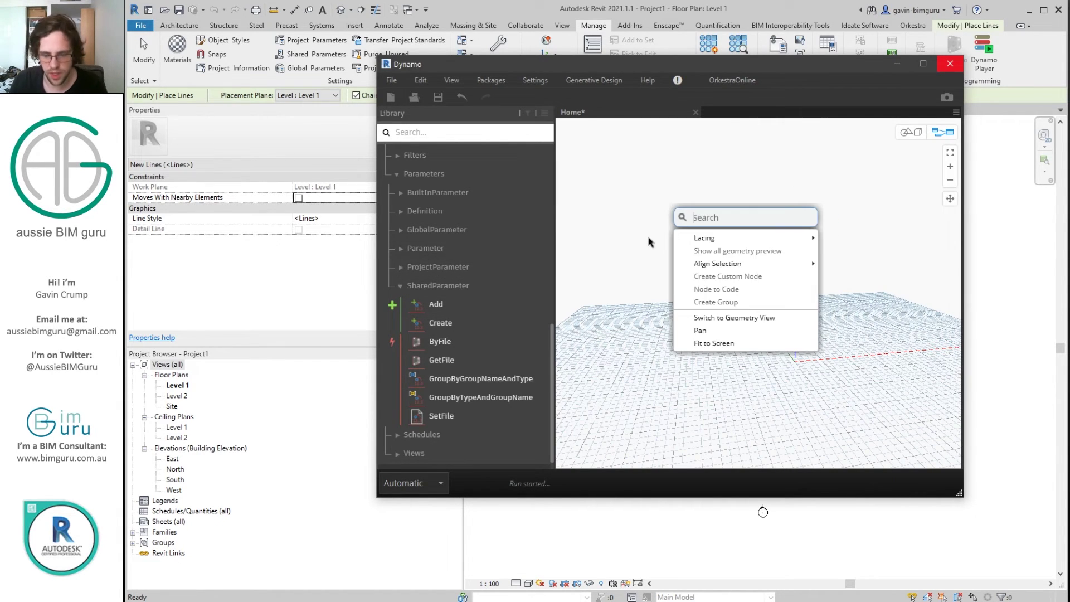
text(current)
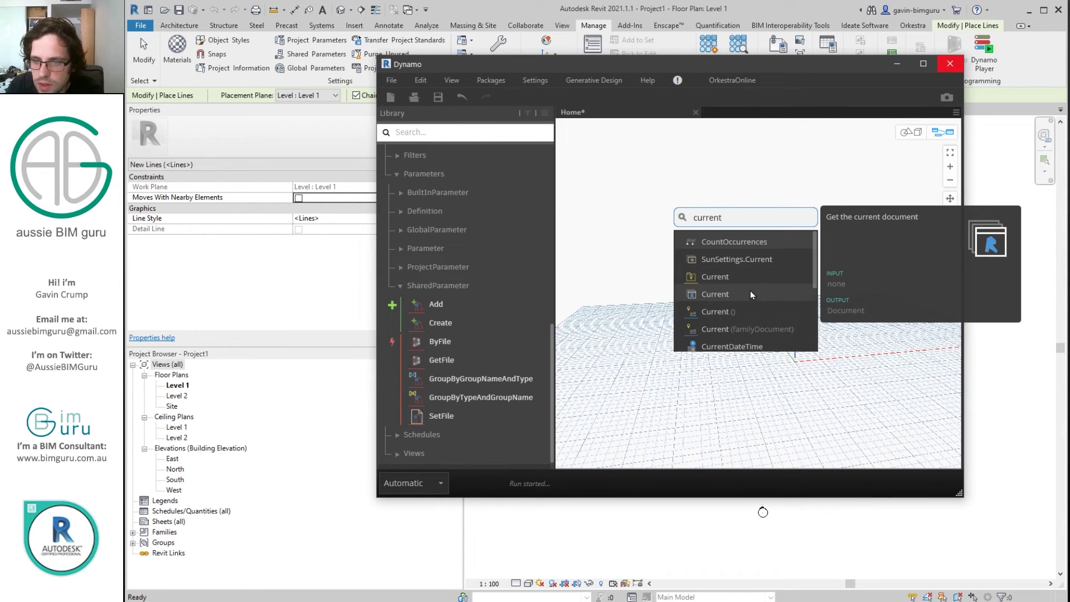
scroll(750, 287, down, 1)
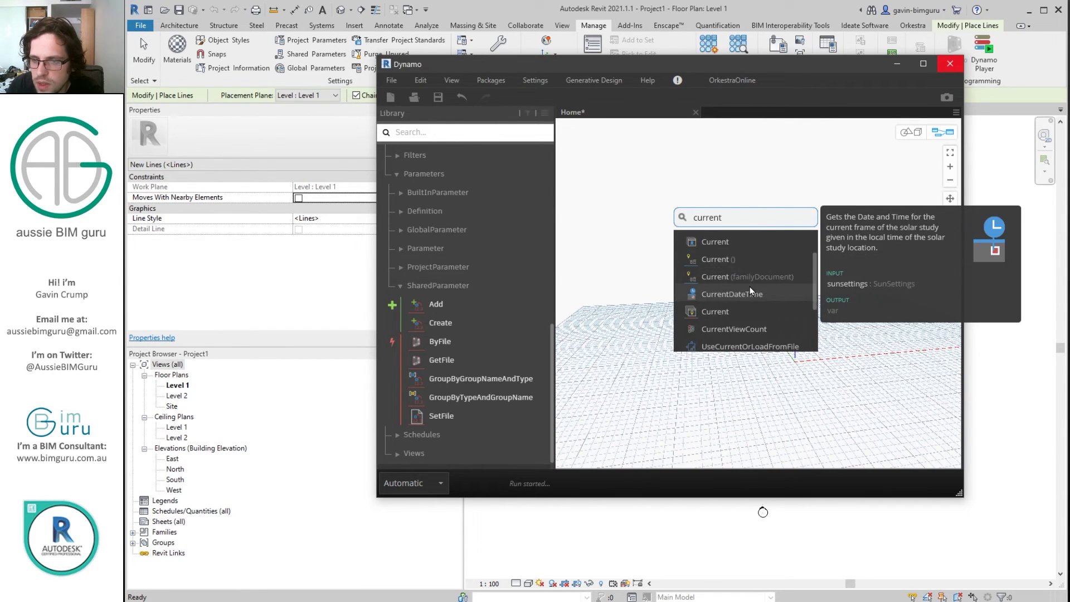
click(738, 307)
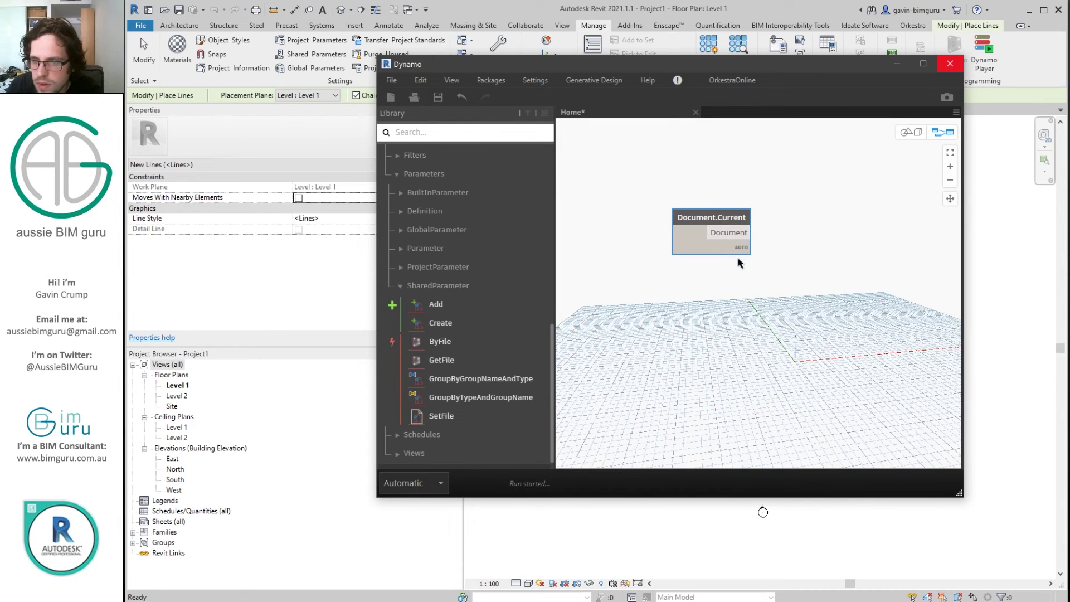
click(438, 481)
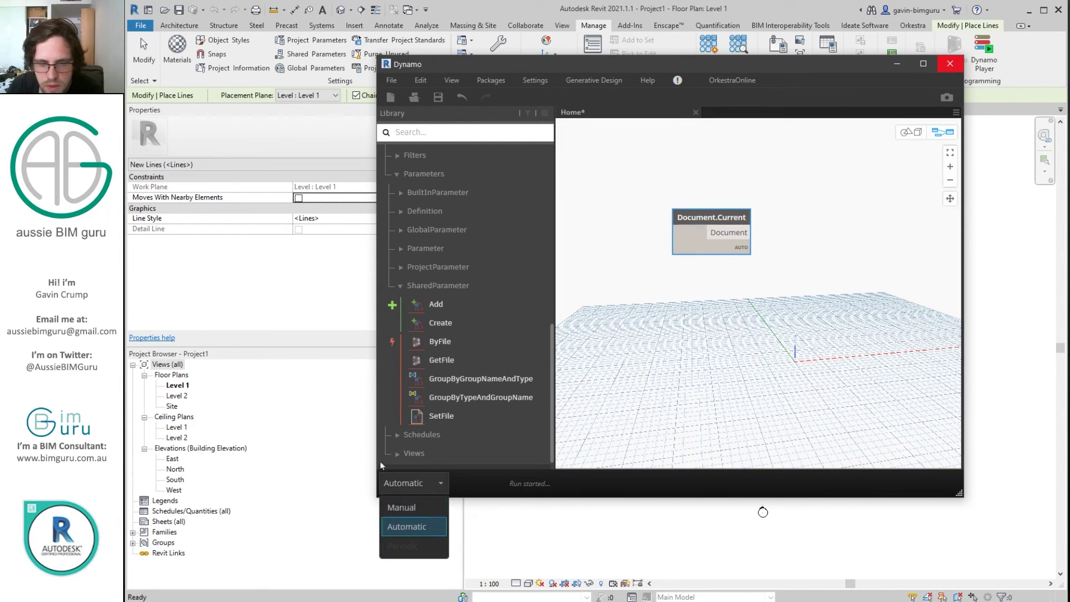
click(340, 406)
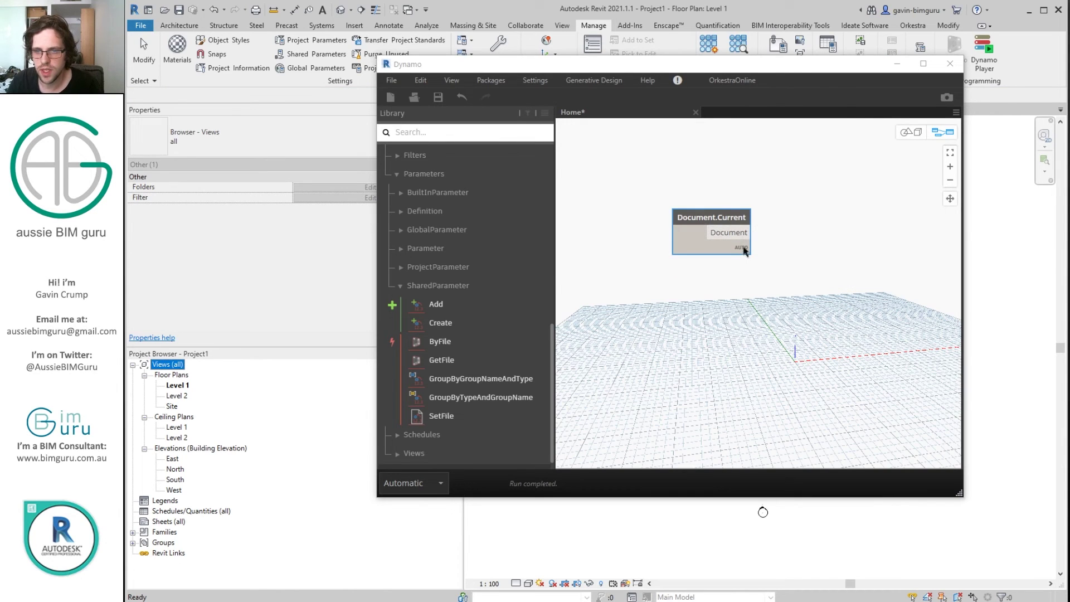
- Add a Watch node beside Document.Current and connect the Document output to its input
mouse_move(744, 250)
right_click(781, 241)
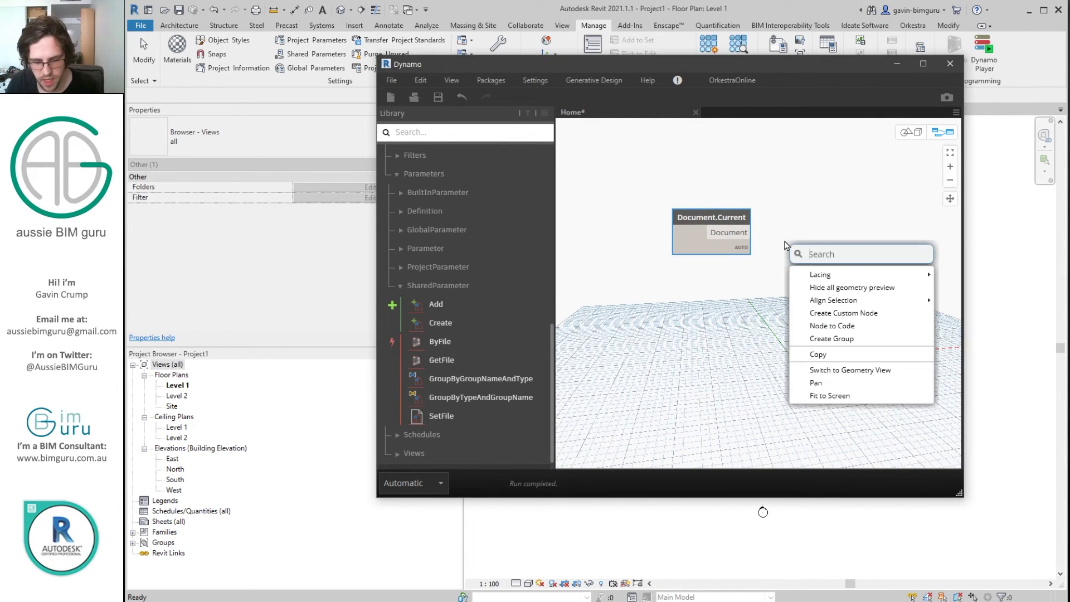
text(watc)
click(828, 279)
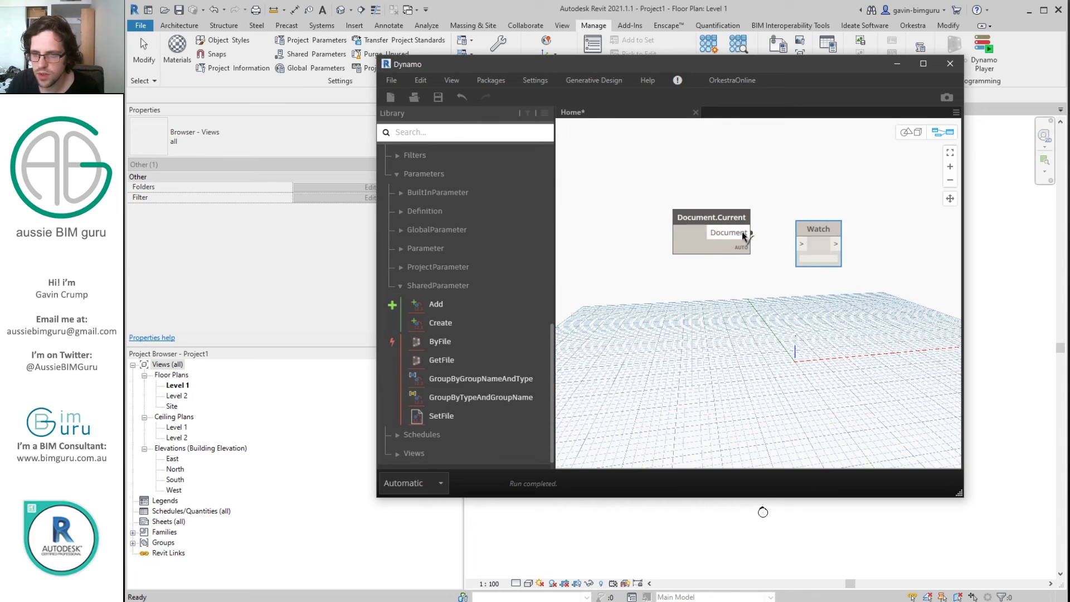
drag(750, 233, 828, 223)
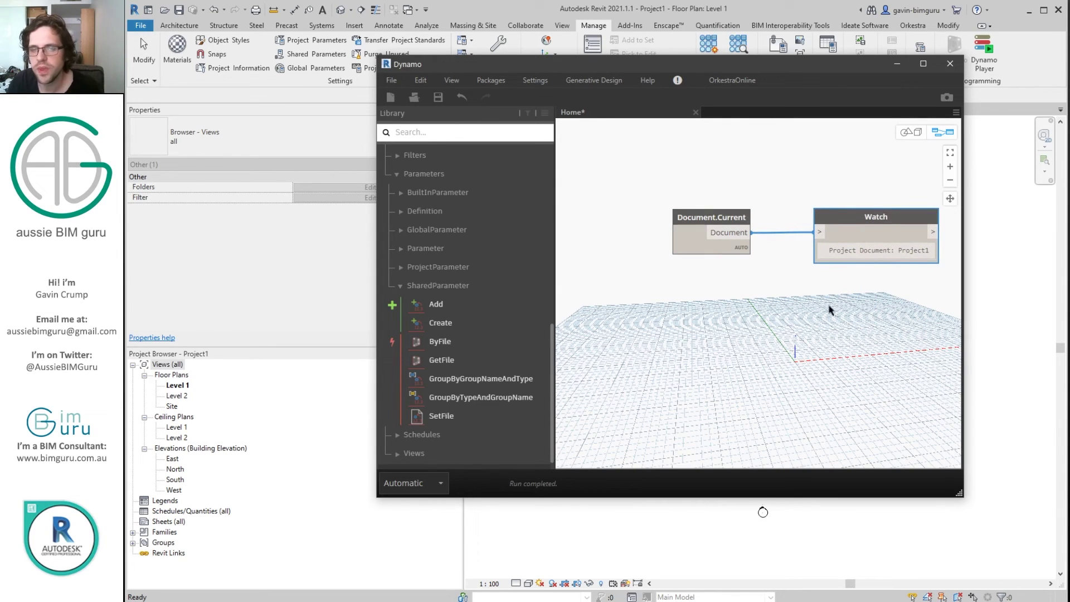